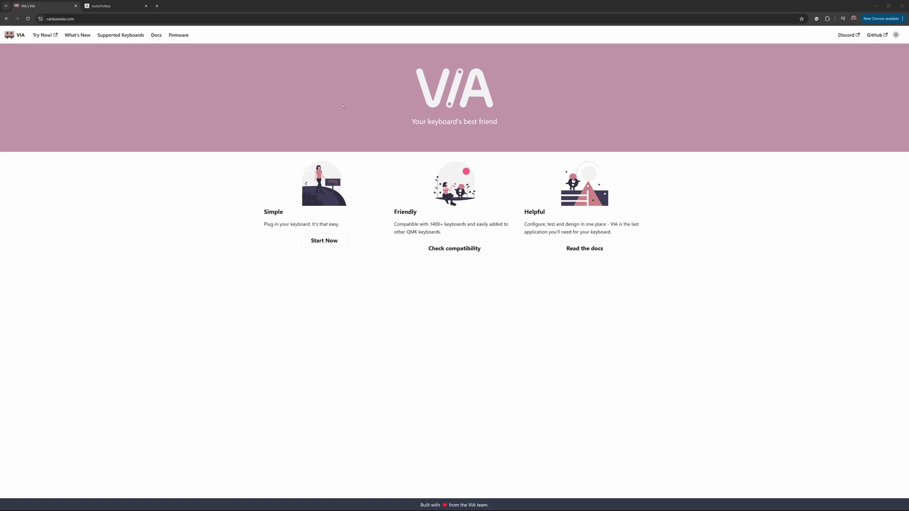
# - Switch to the AutoHotkey website tab in Chrome
pyautogui.click(117, 10)
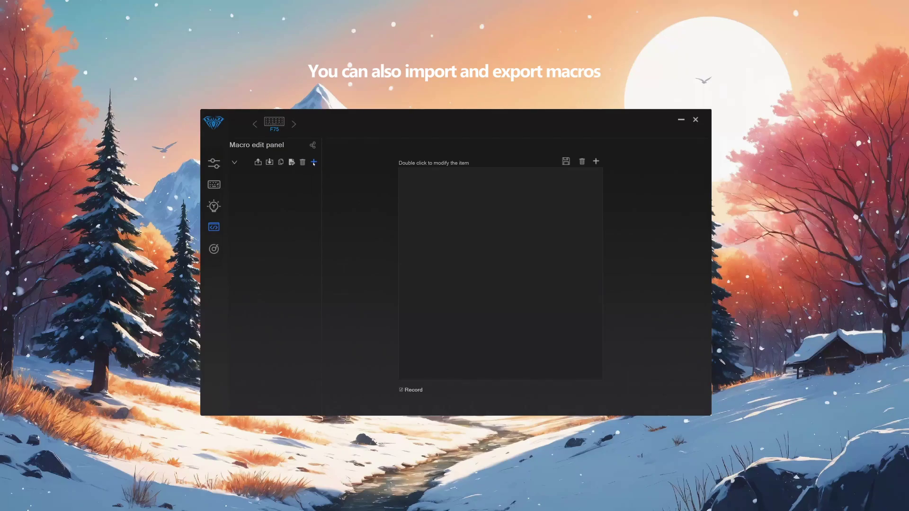
# - Add a new macro named 'email' in the Macro edit panel
pyautogui.click(314, 163)
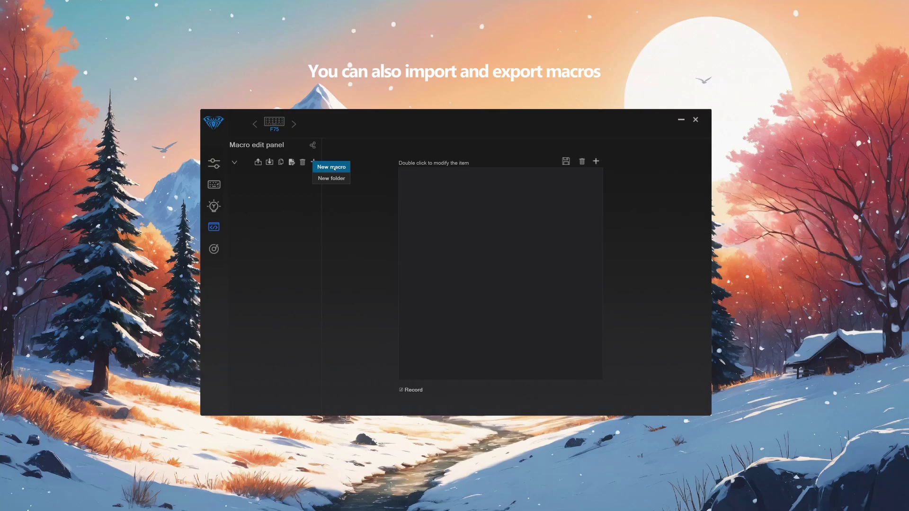
pyautogui.click(334, 168)
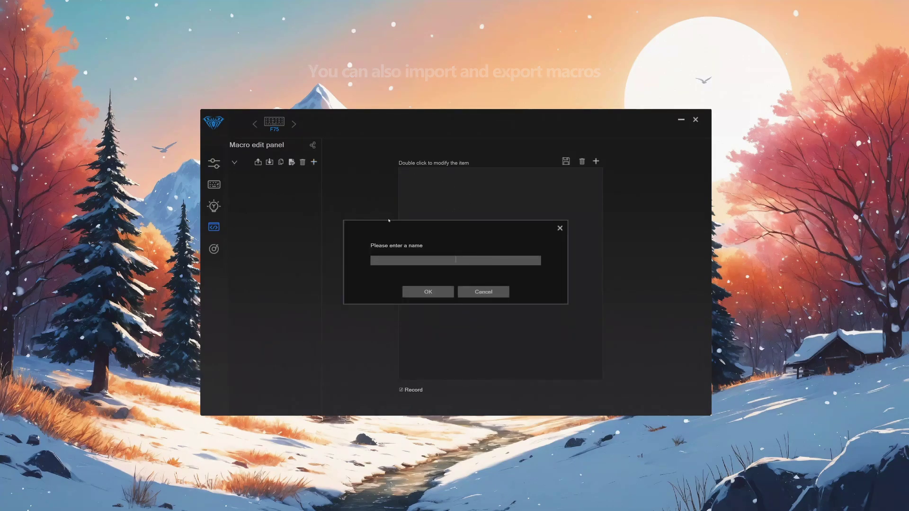
pyautogui.write('email')
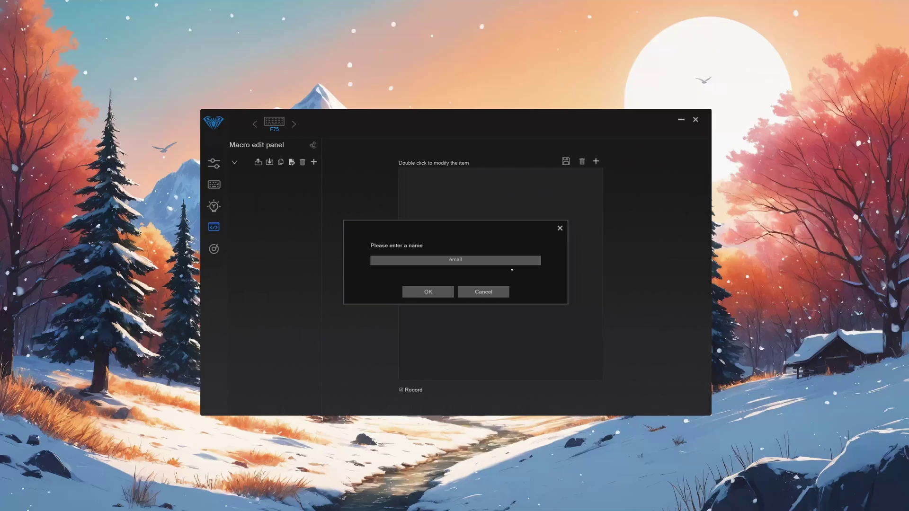
pyautogui.click(423, 295)
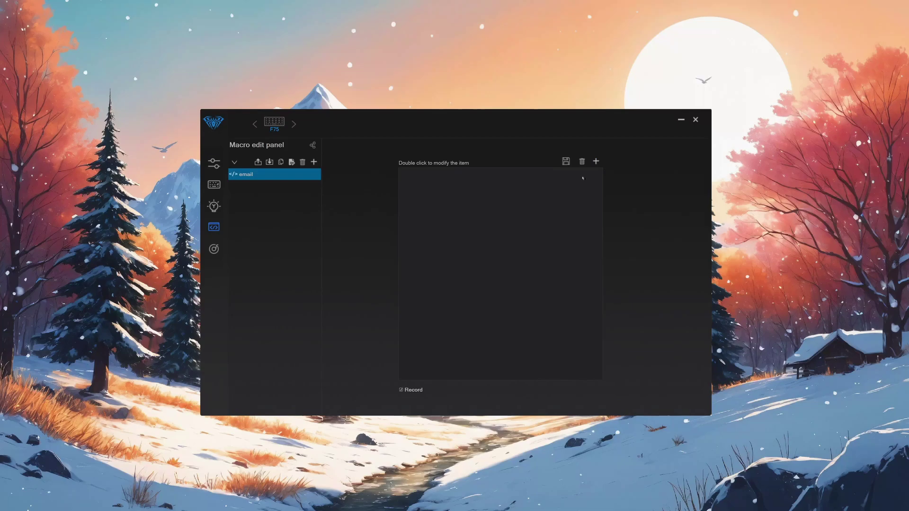
# - Record the e-mail address keystrokes into the email macro, then go to Key assignment
pyautogui.click(593, 162)
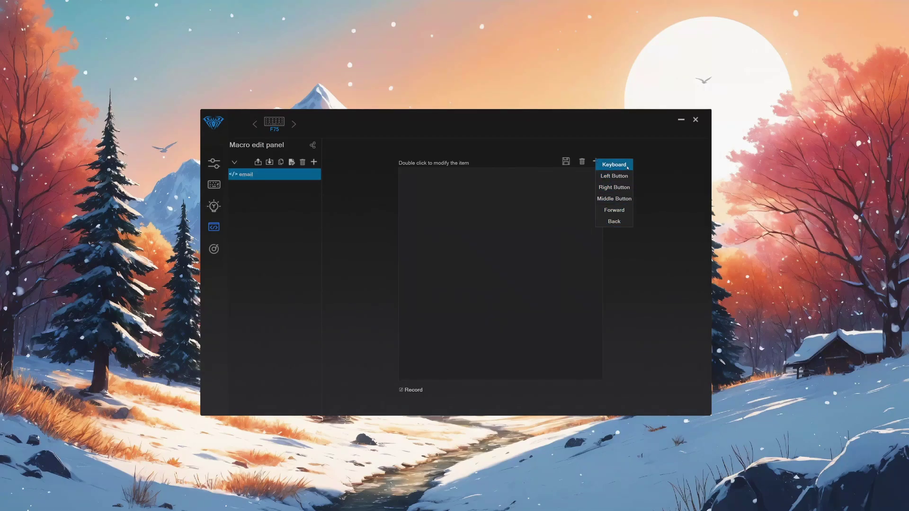
pyautogui.click(652, 252)
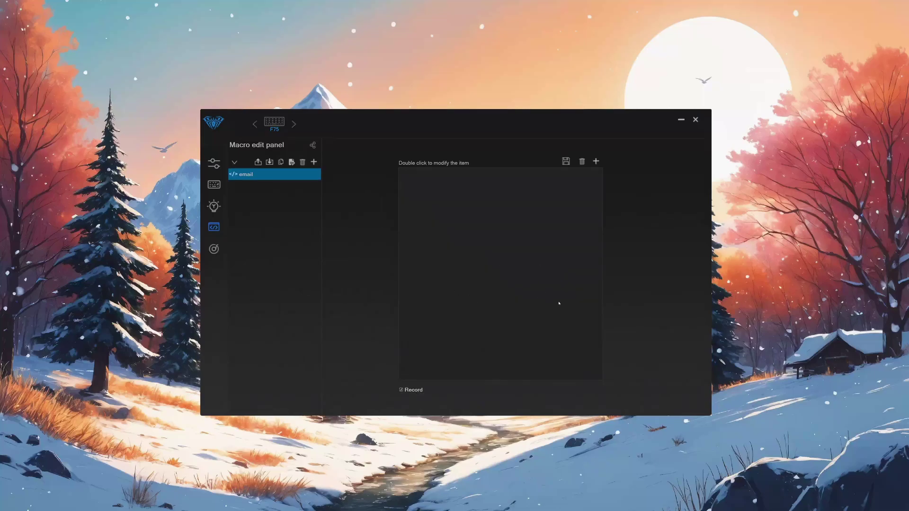
pyautogui.click(413, 389)
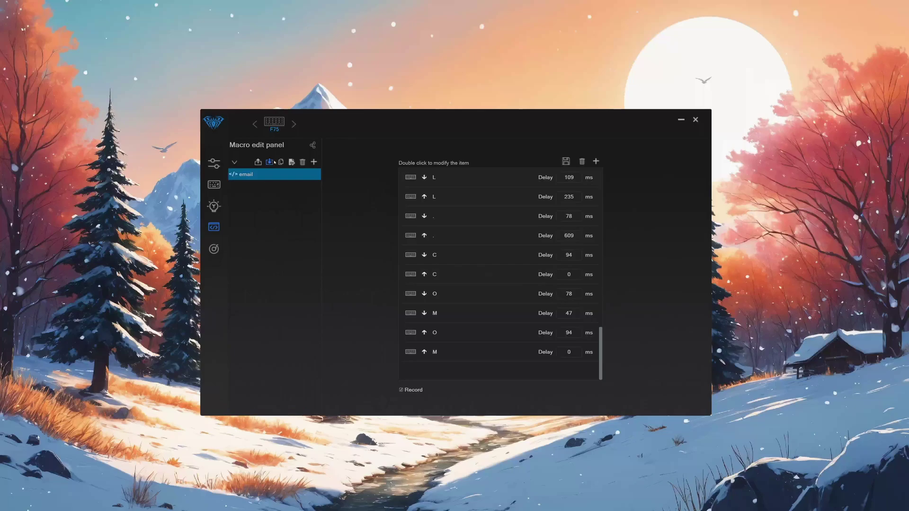
pyautogui.click(214, 184)
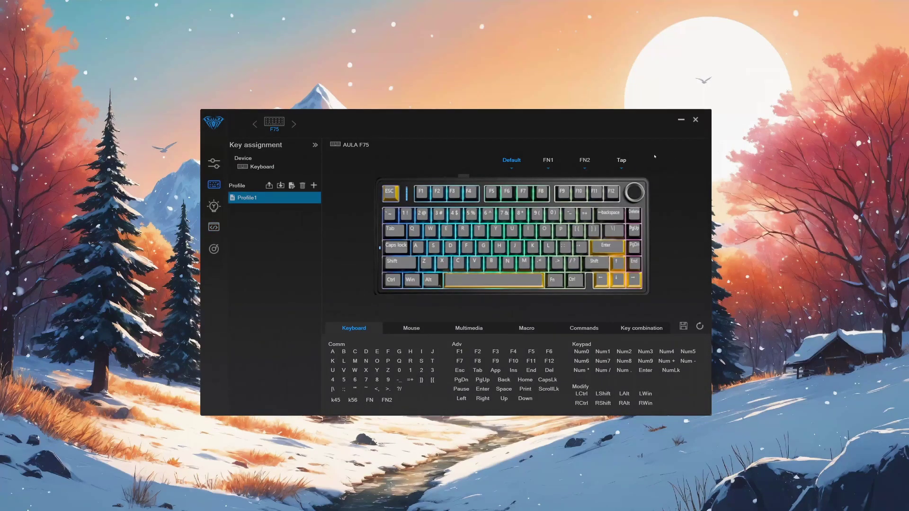
# - Assign the email macro to the A key on the FN1 layer and save it to the keyboard
pyautogui.click(547, 160)
pyautogui.click(418, 247)
pyautogui.click(530, 329)
pyautogui.click(422, 350)
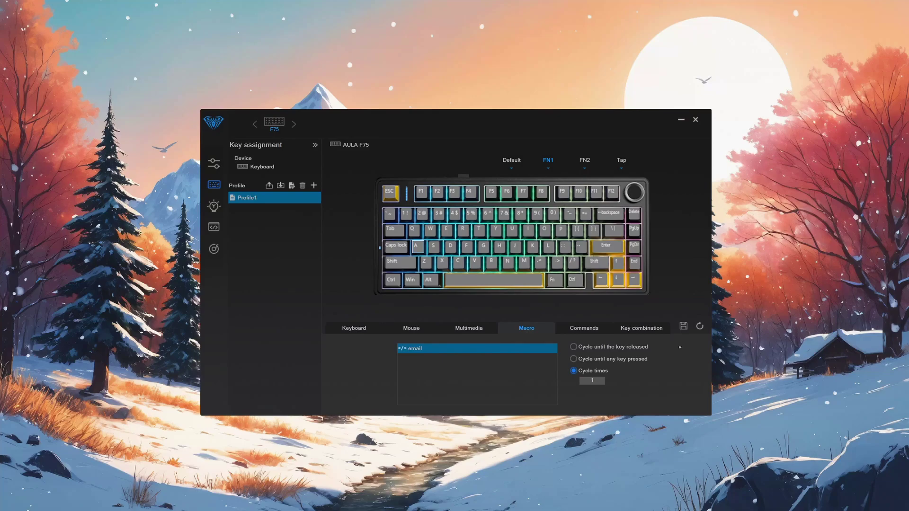
pyautogui.click(683, 327)
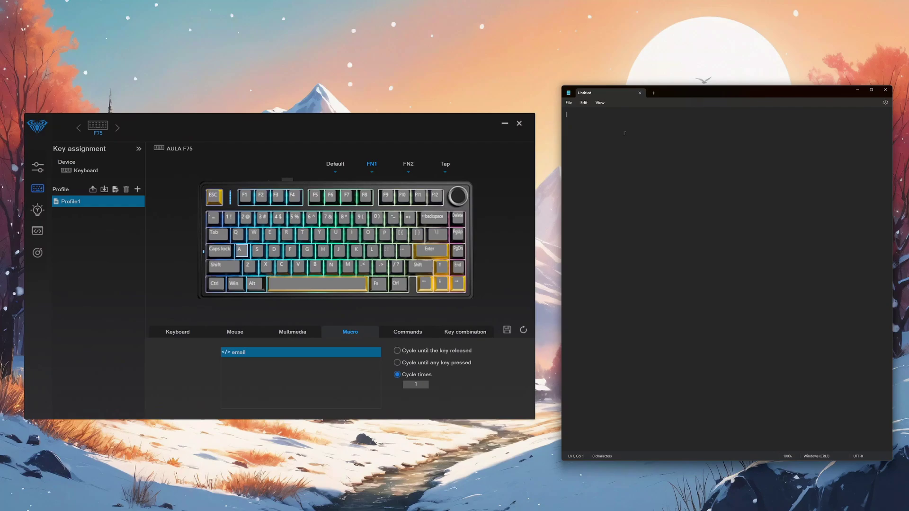
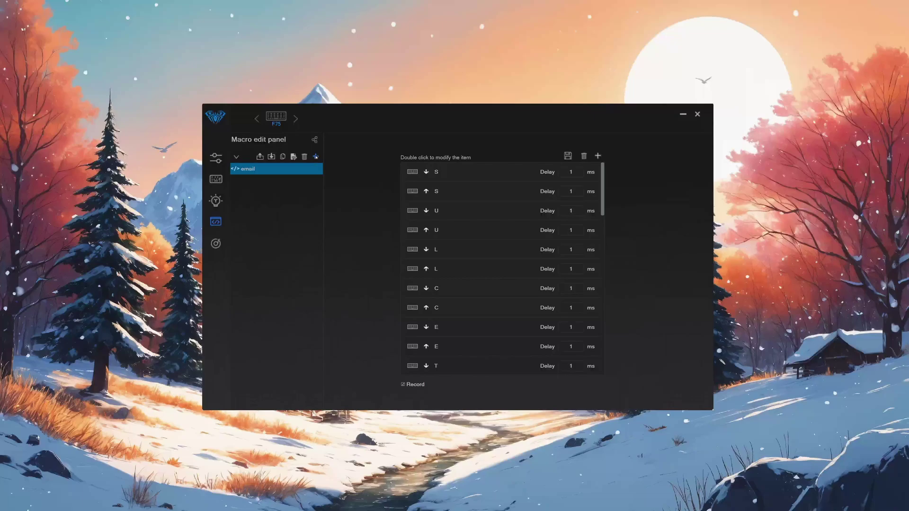
# - Create a 'steam' macro with Win, 'steam', Enter keystrokes, then return to Key assignment
pyautogui.click(316, 156)
pyautogui.click(333, 167)
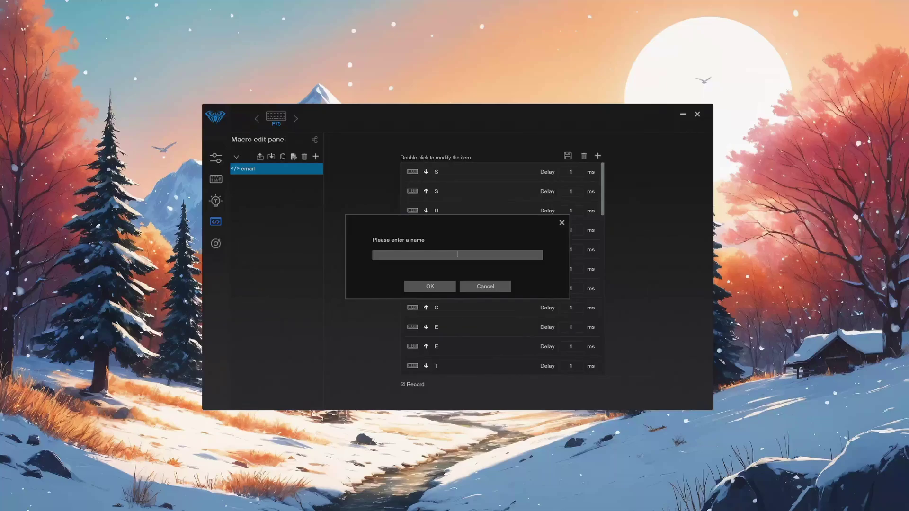
pyautogui.write('sd')
pyautogui.press('Return')
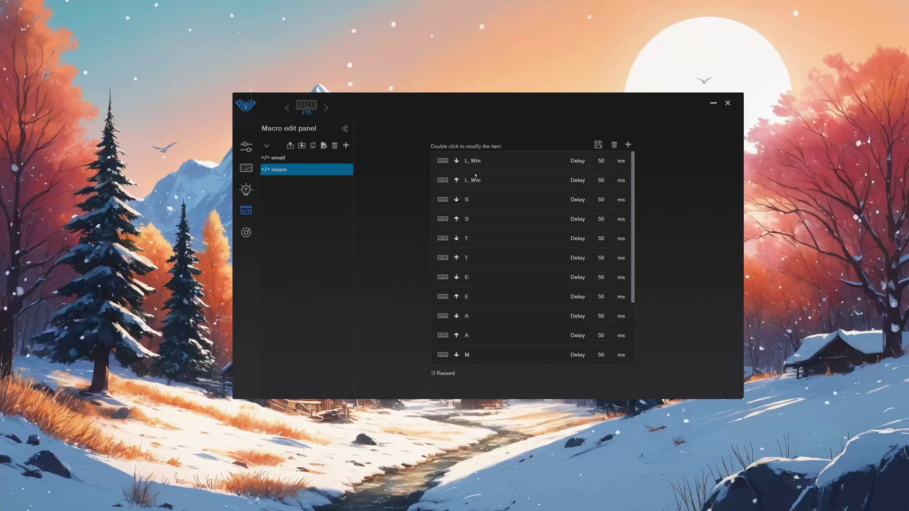
pyautogui.scroll(-3, 474, 213)
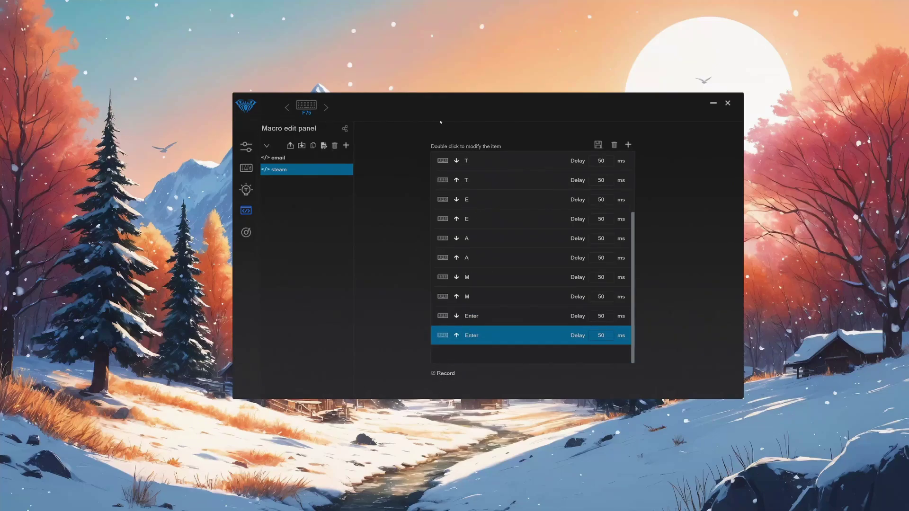
pyautogui.click(247, 170)
# - Assign the steam macro to the FN1 key, save it, and run it to launch Steam
pyautogui.click(448, 342)
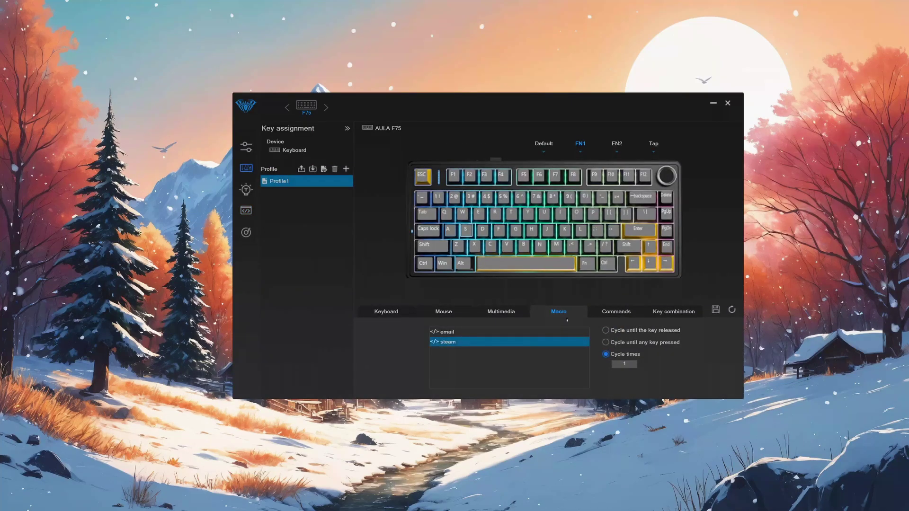
pyautogui.click(565, 340)
pyautogui.press('super')
pyautogui.write('steam')
pyautogui.press('Return')
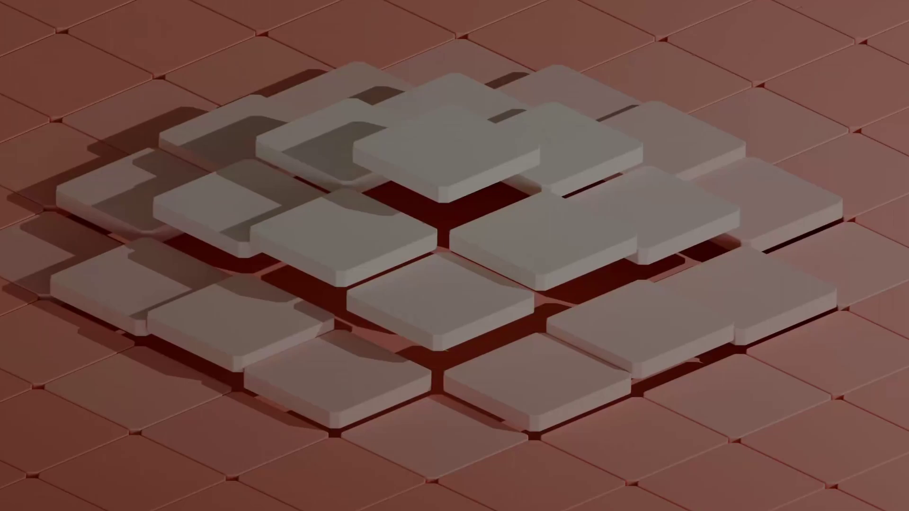
# - Find Steam in Start search, open its file location, and open the Steam shortcut's Properties
pyautogui.press('super')
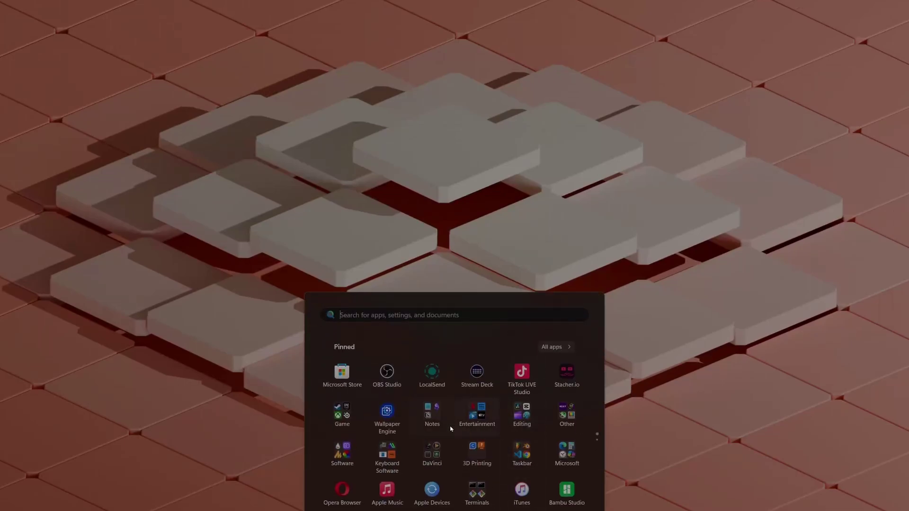
pyautogui.write('steat')
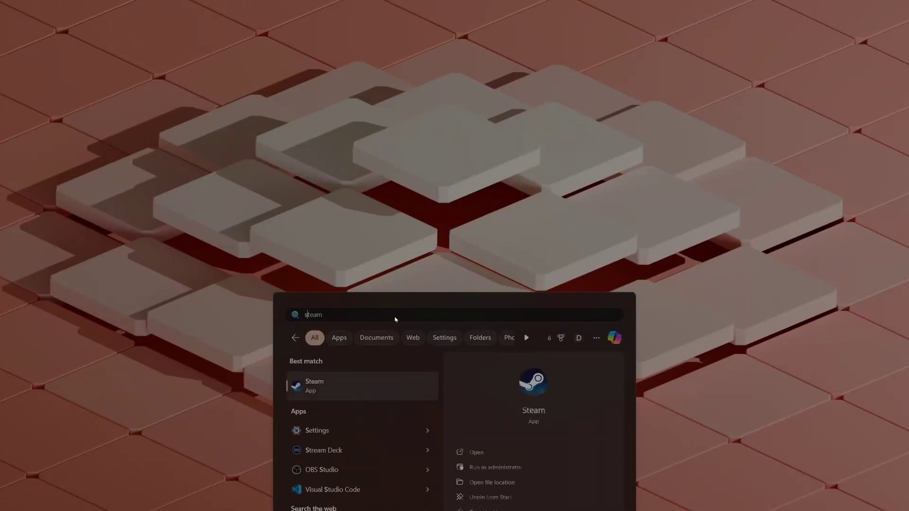
pyautogui.press('BackSpace')
pyautogui.write('m')
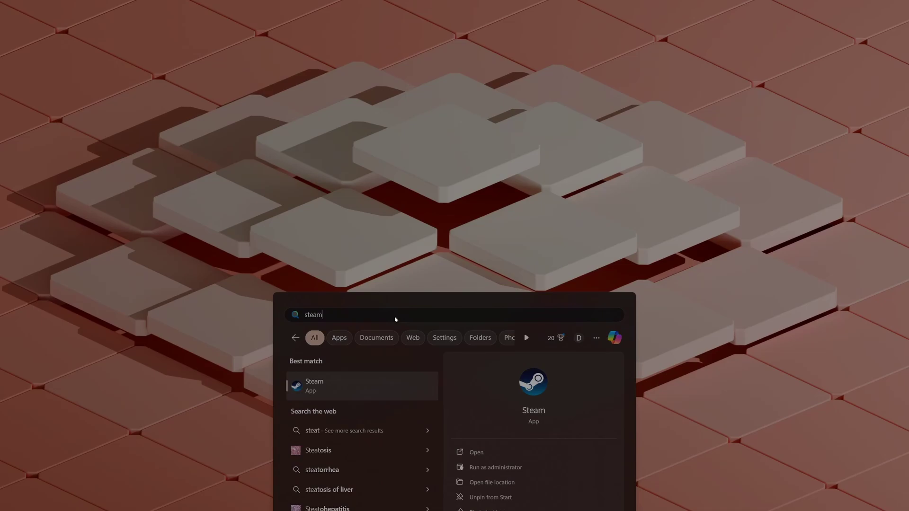
pyautogui.click(496, 481)
pyautogui.rightClick(377, 243)
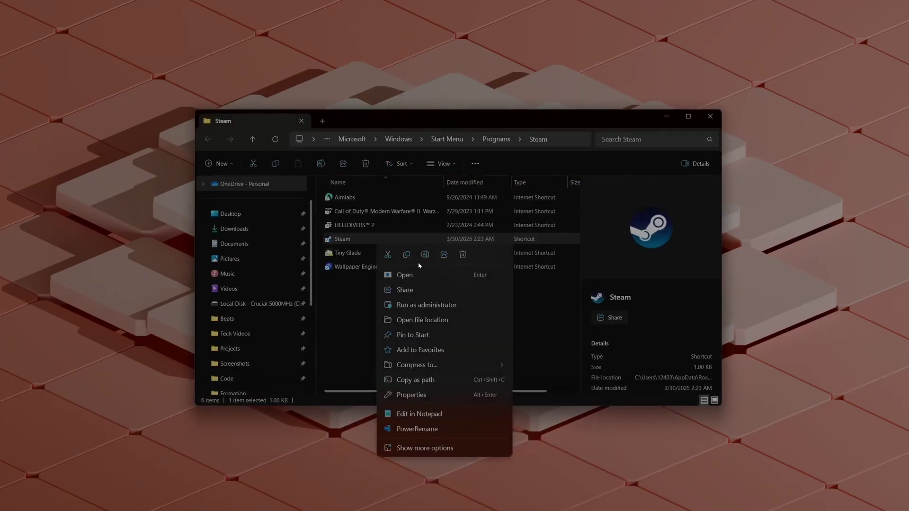
pyautogui.click(412, 395)
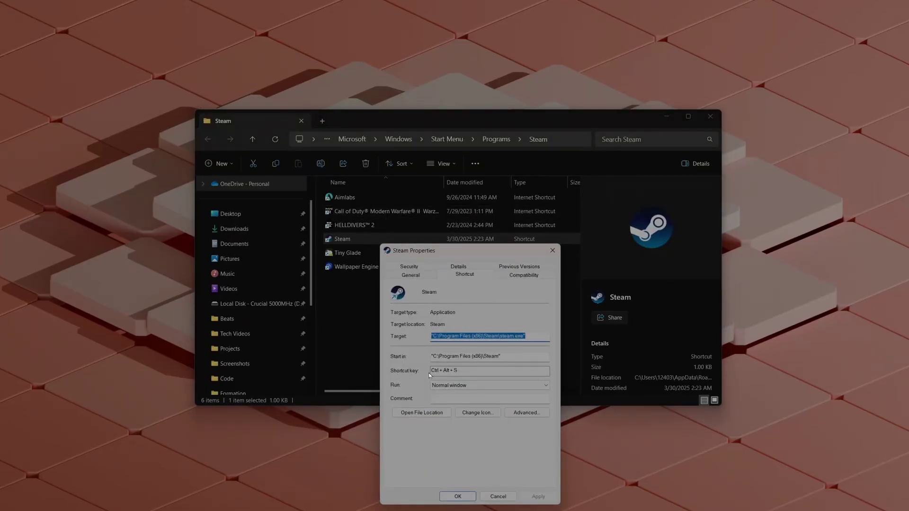
# - Launch Steam with its Ctrl + Alt + S shortcut hotkey
pyautogui.click(455, 373)
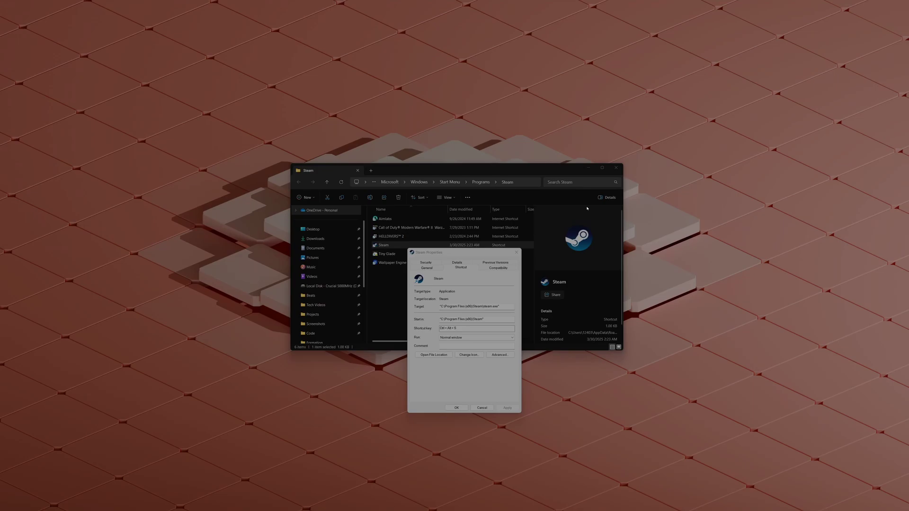
pyautogui.hotkey('ctrl', 'alt', 's')
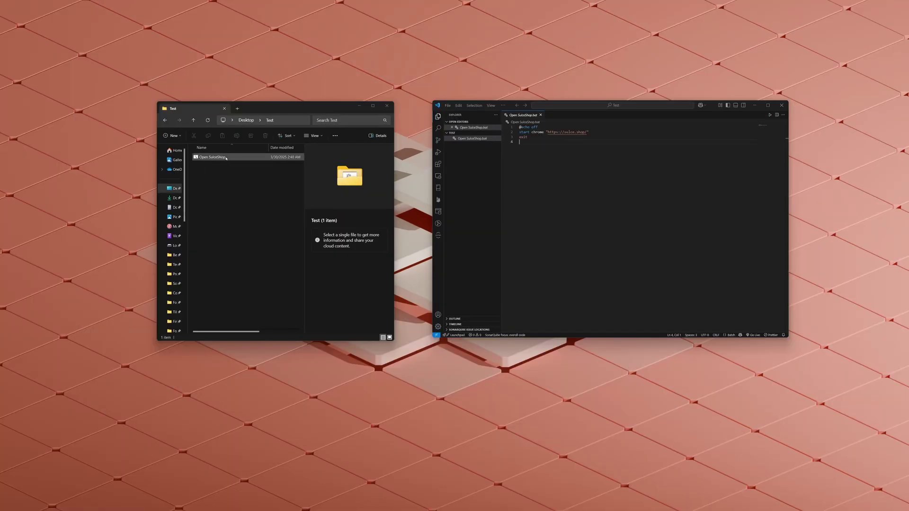
# - Run Open SulceShop.bat and create a shortcut to it
pyautogui.doubleClick(226, 158)
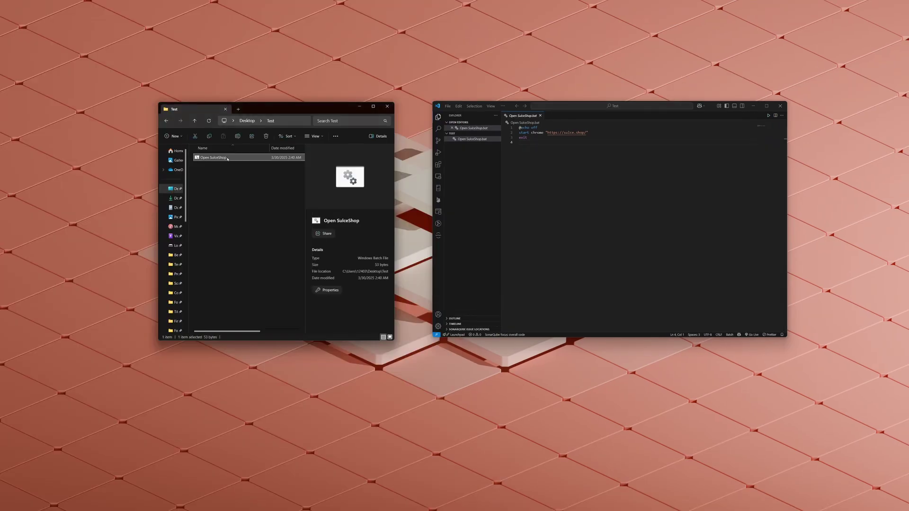
pyautogui.rightClick(227, 159)
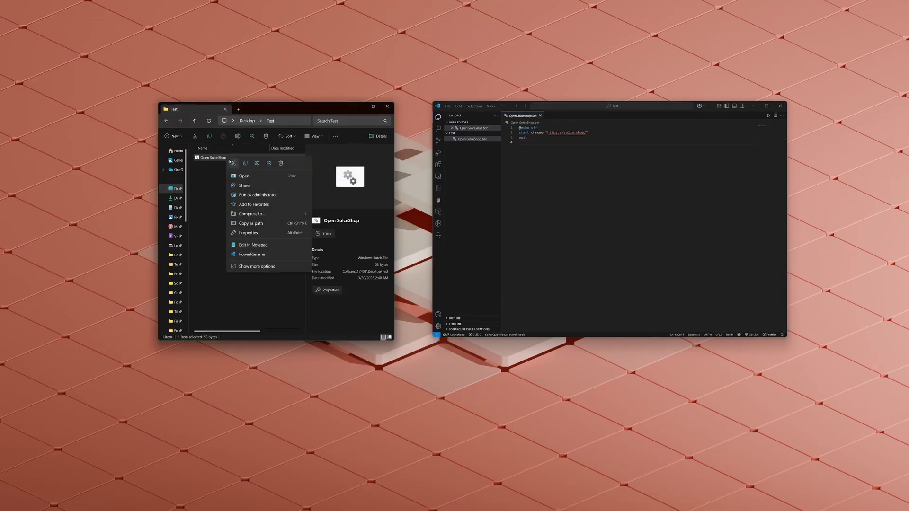
pyautogui.click(266, 267)
pyautogui.click(268, 268)
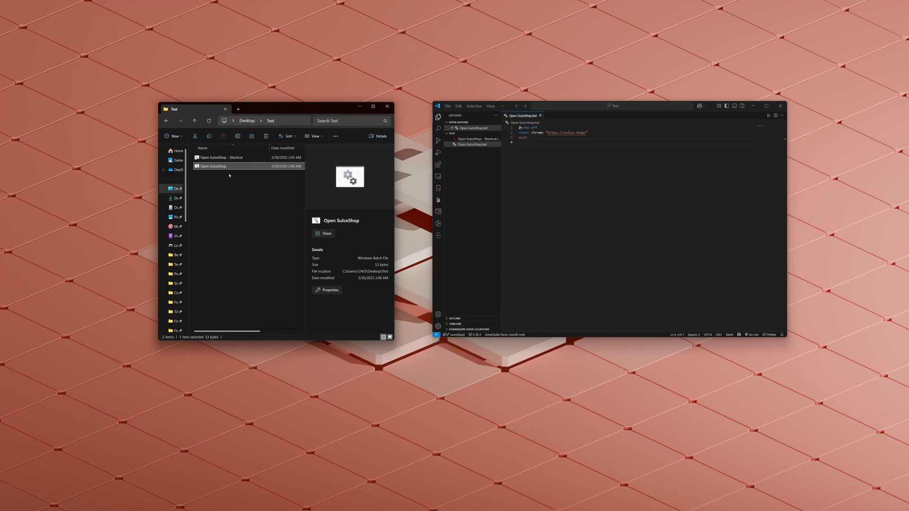
# - Give the shortcut the Ctrl + Alt + S hotkey and confirm it opens sulce.shop in Chrome
pyautogui.rightClick(228, 158)
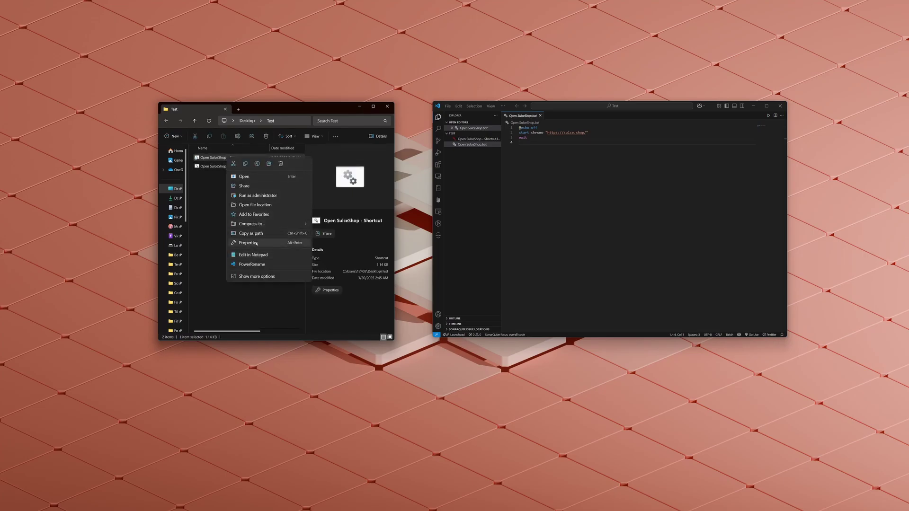
pyautogui.click(257, 243)
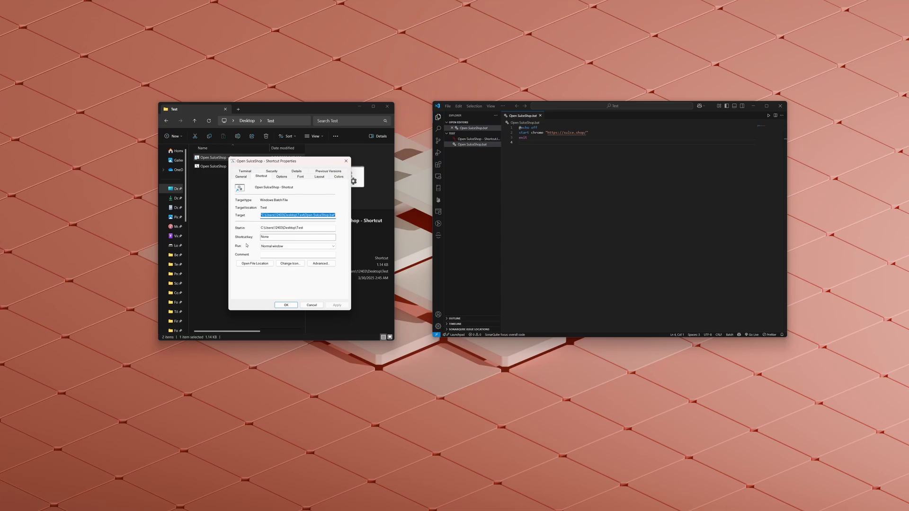
pyautogui.click(263, 238)
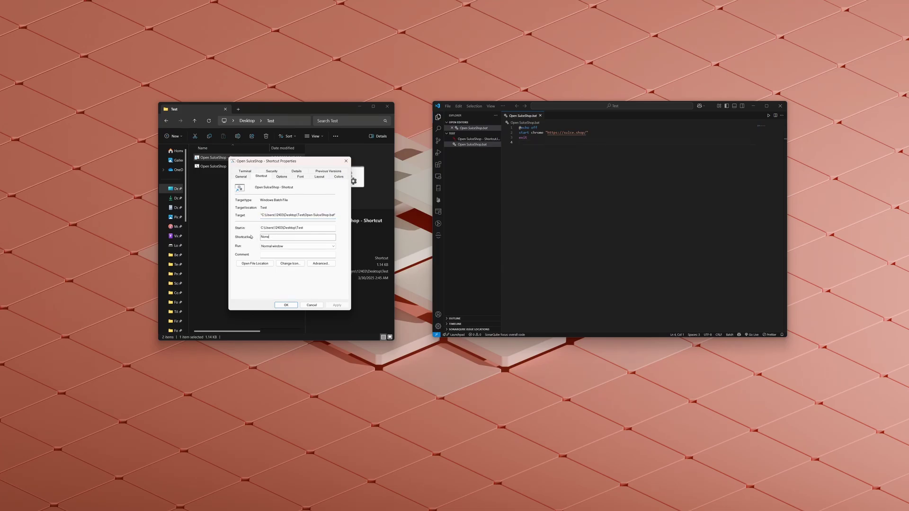
pyautogui.hotkey('ctrl', 'alt')
pyautogui.click(337, 305)
pyautogui.click(312, 305)
pyautogui.click(295, 231)
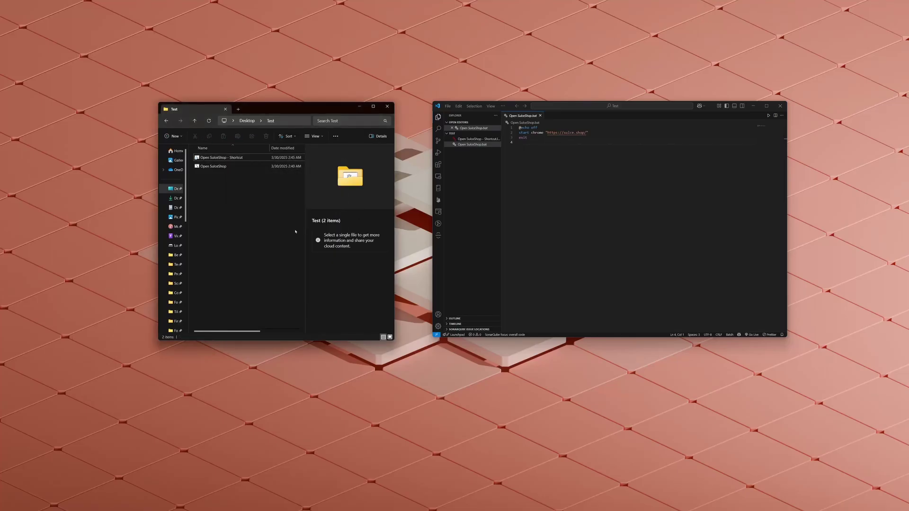
pyautogui.hotkey('ctrl', 'alt', 's')
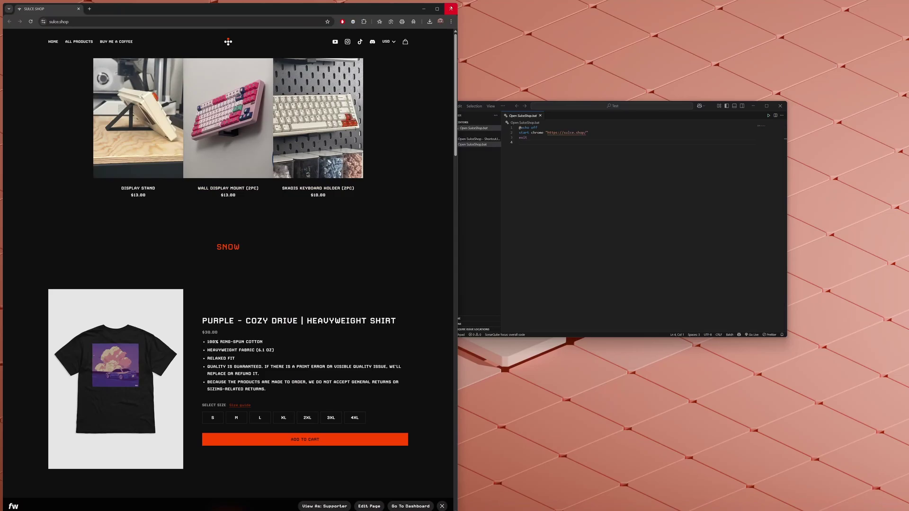
# - Close the Chrome window showing the sulce.shop page
pyautogui.click(450, 8)
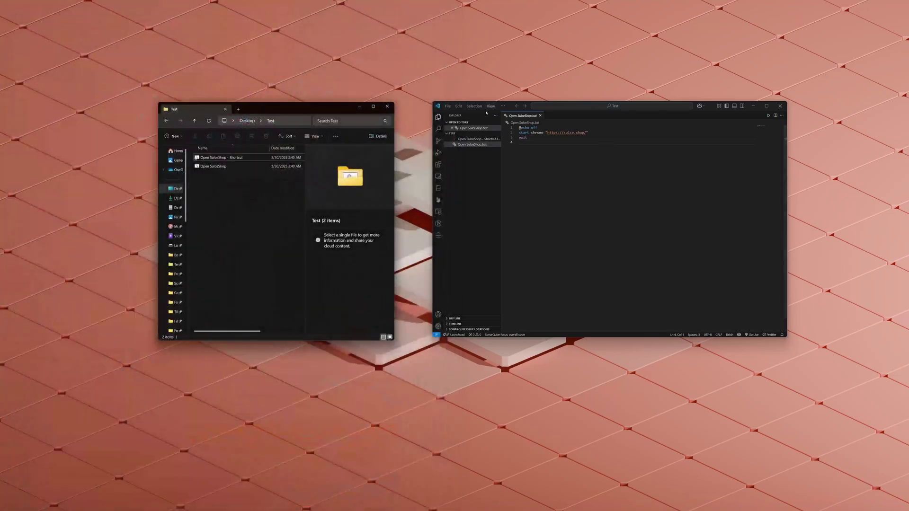